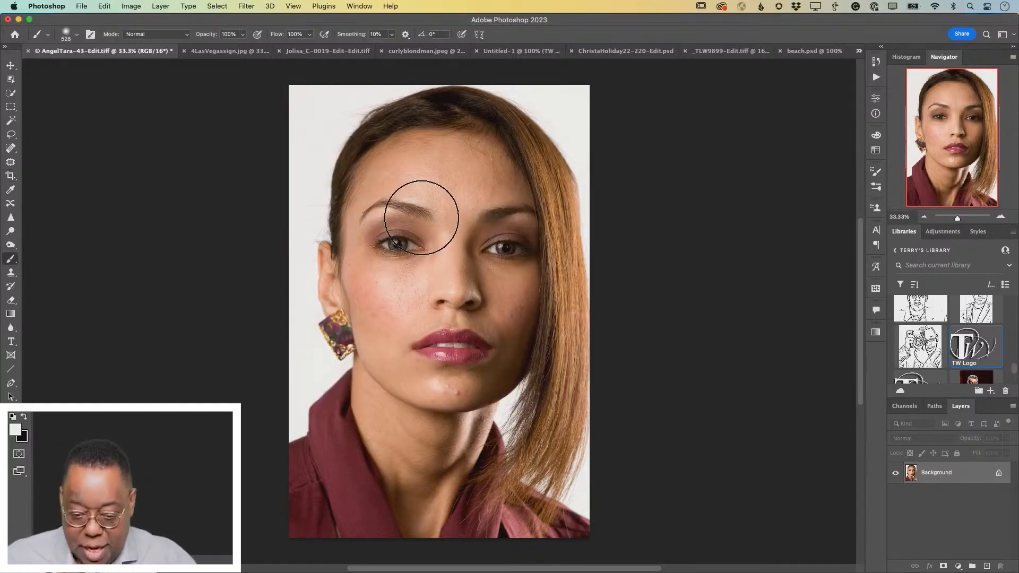
# Resize the brush with the bracket keys and paint a small dark dot on her chin
pyautogui.press('[')
pyautogui.press('[')
pyautogui.press('[')
pyautogui.press('[')
pyautogui.press('[')
pyautogui.press('[')
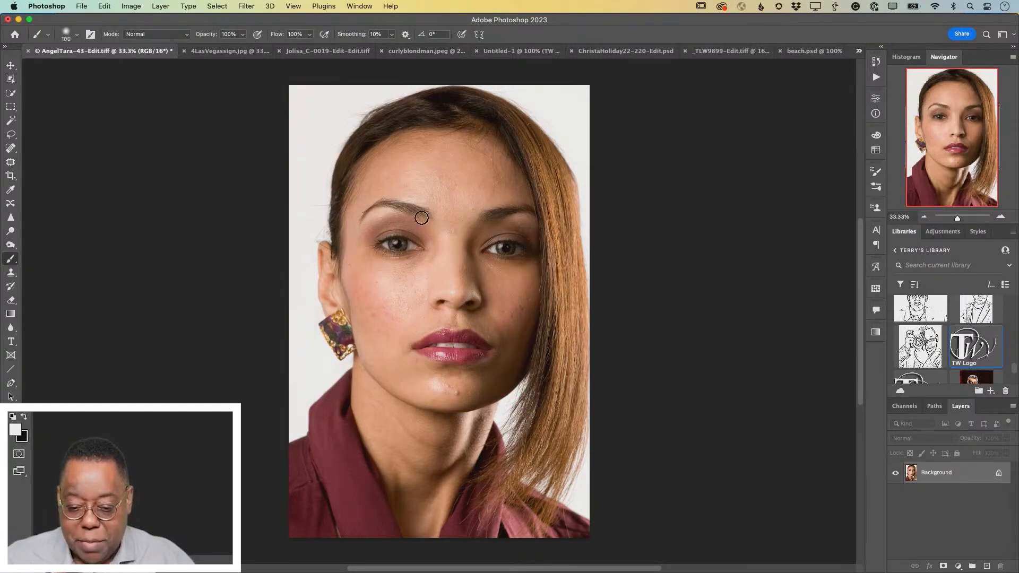
pyautogui.press(']')
pyautogui.press(']')
pyautogui.press(']')
pyautogui.press(']')
pyautogui.press('[')
pyautogui.press('[')
pyautogui.press('[')
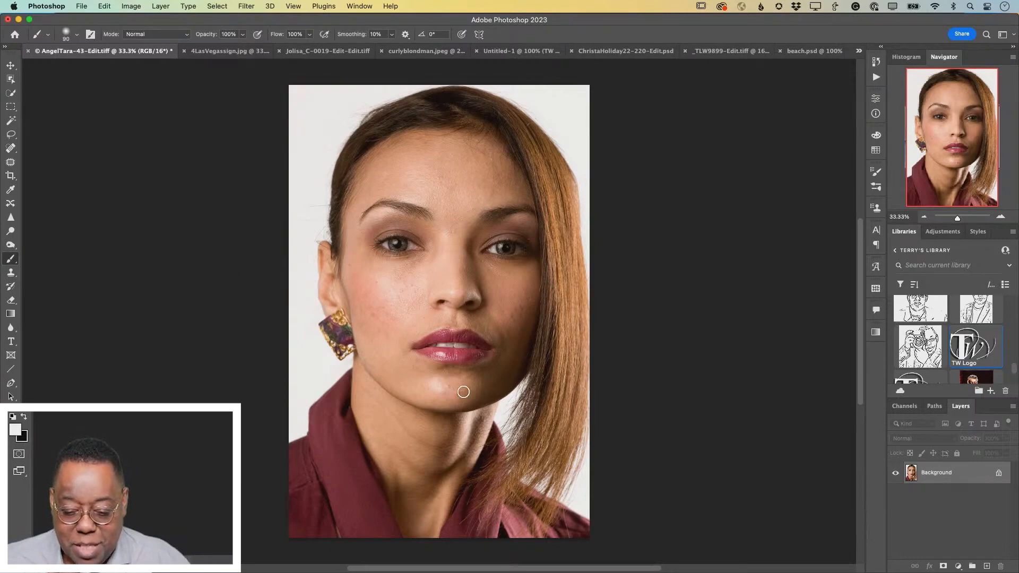
pyautogui.moveTo(448, 387); pyautogui.dragTo(462, 394)
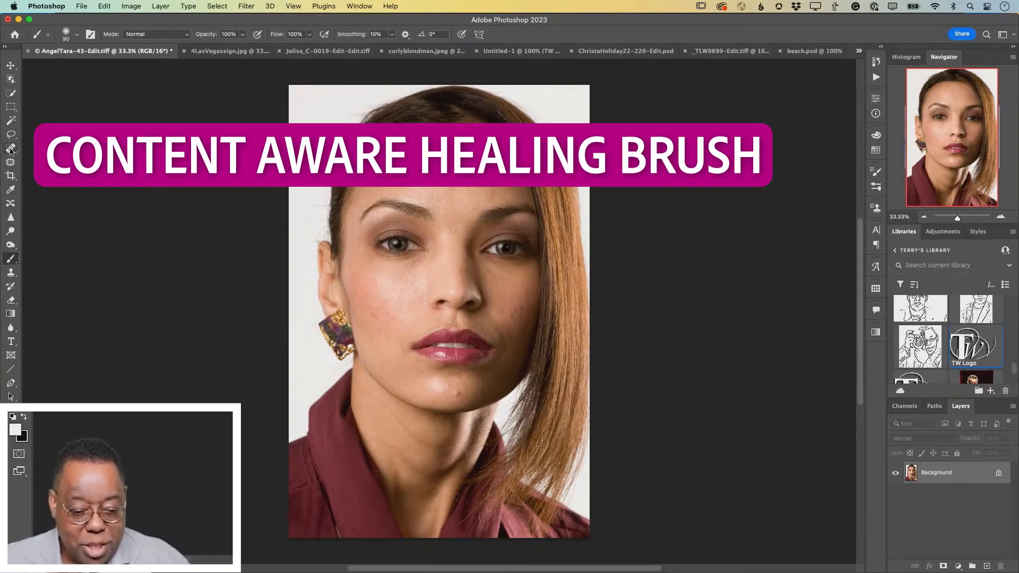
# Switch to the Spot Healing Brush (J) and drag to enlarge its diameter
pyautogui.press('j')
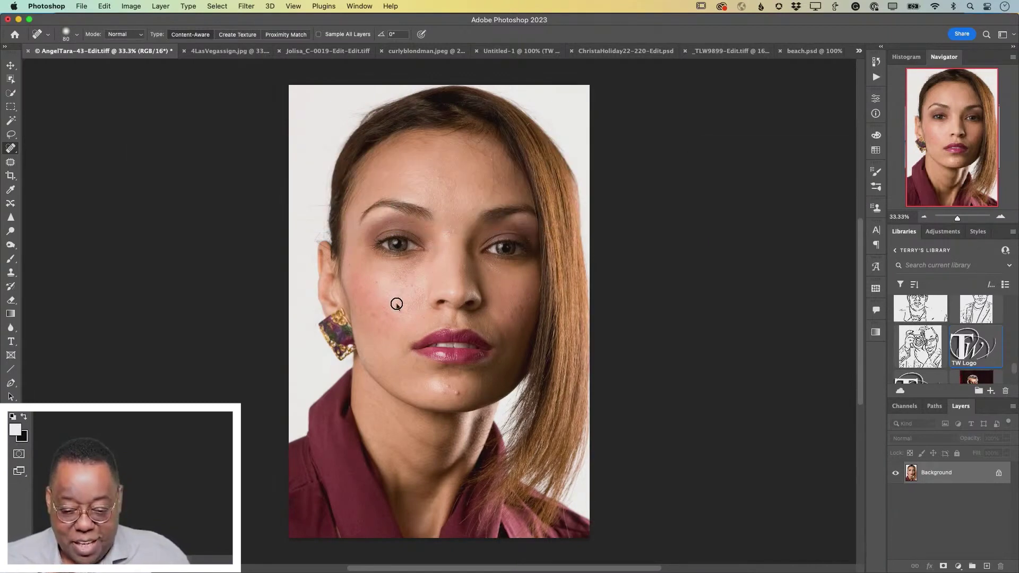
pyautogui.moveTo(396, 303)
pyautogui.mouseDown()
pyautogui.moveTo(490, 311)
pyautogui.moveTo(415, 312)
pyautogui.moveTo(432, 311)
pyautogui.mouseUp()
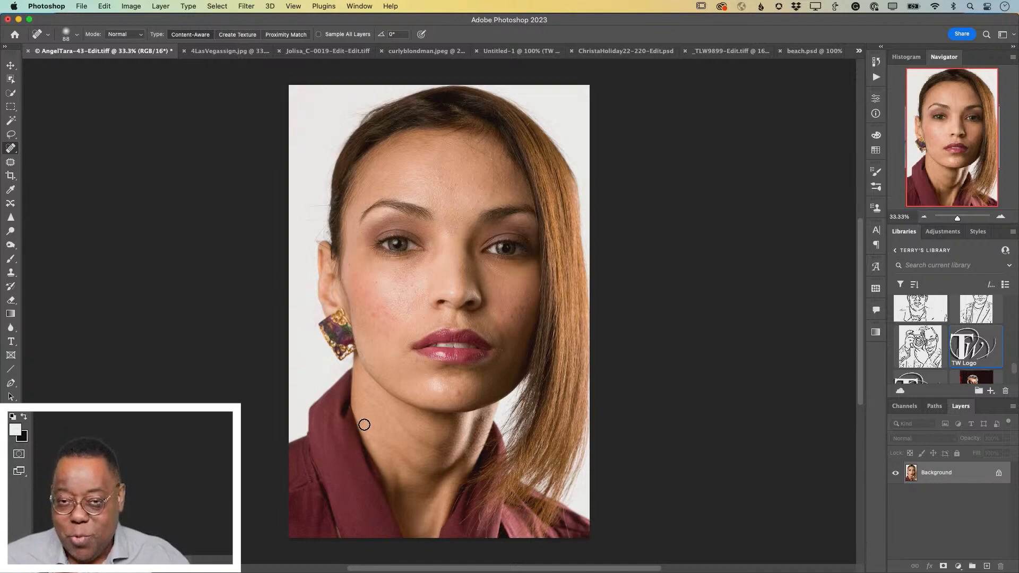
# Arrange the documents 2-up Horizontal, 2-up Vertical and 4-up, then Match All zoom and position
pyautogui.click(359, 7)
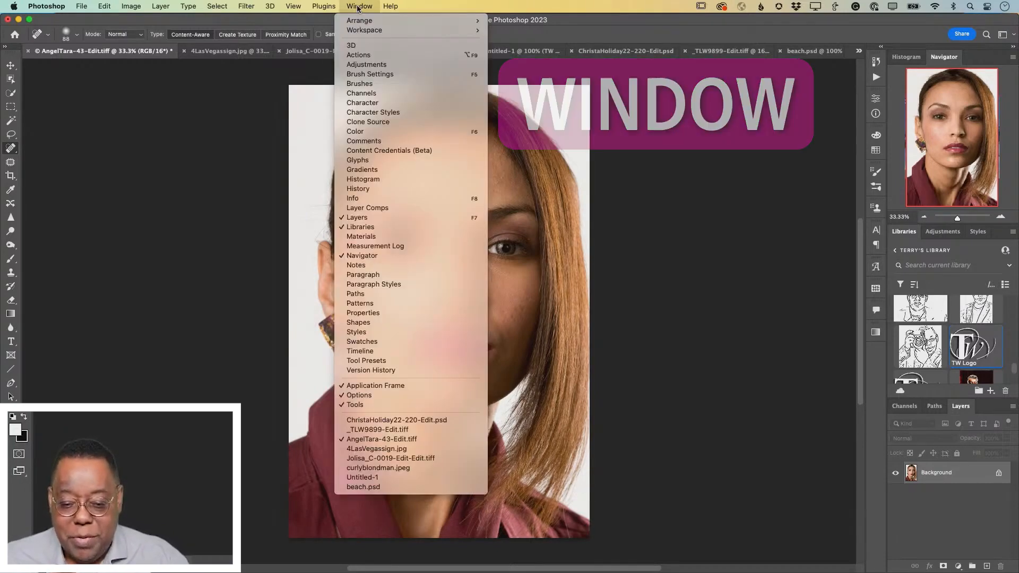
pyautogui.moveTo(362, 20)
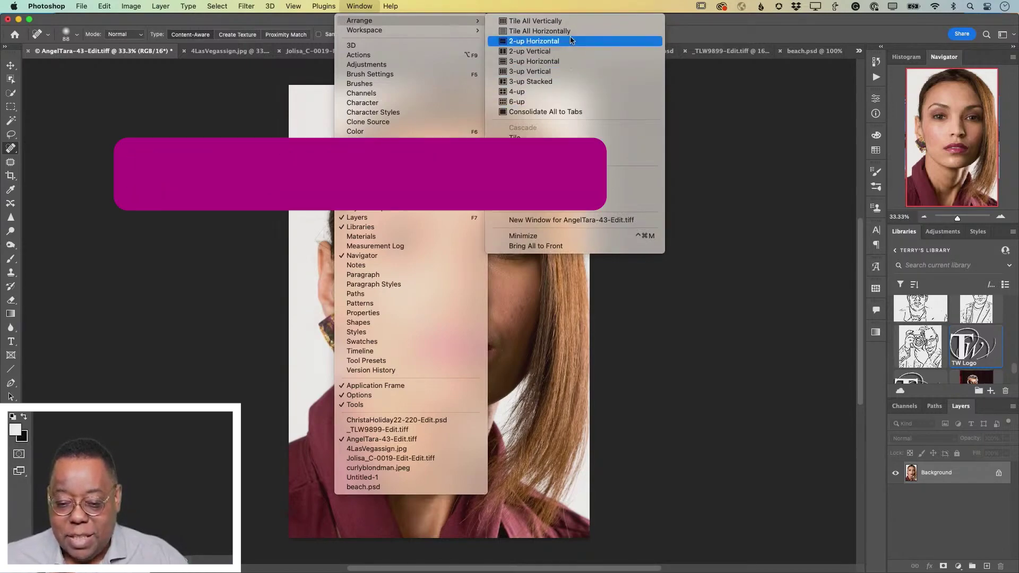
pyautogui.click(570, 40)
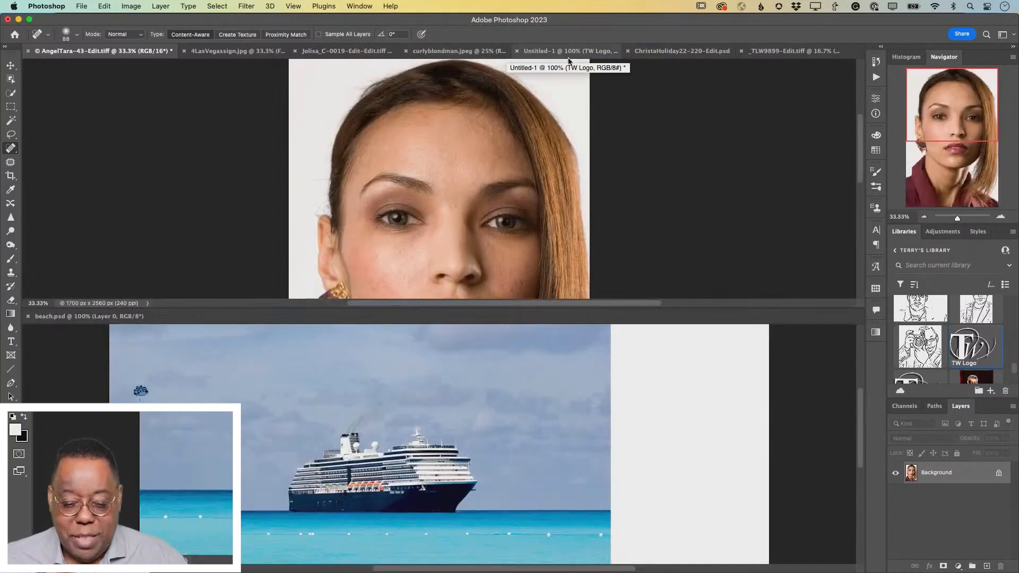
pyautogui.click(360, 6)
pyautogui.moveTo(359, 20)
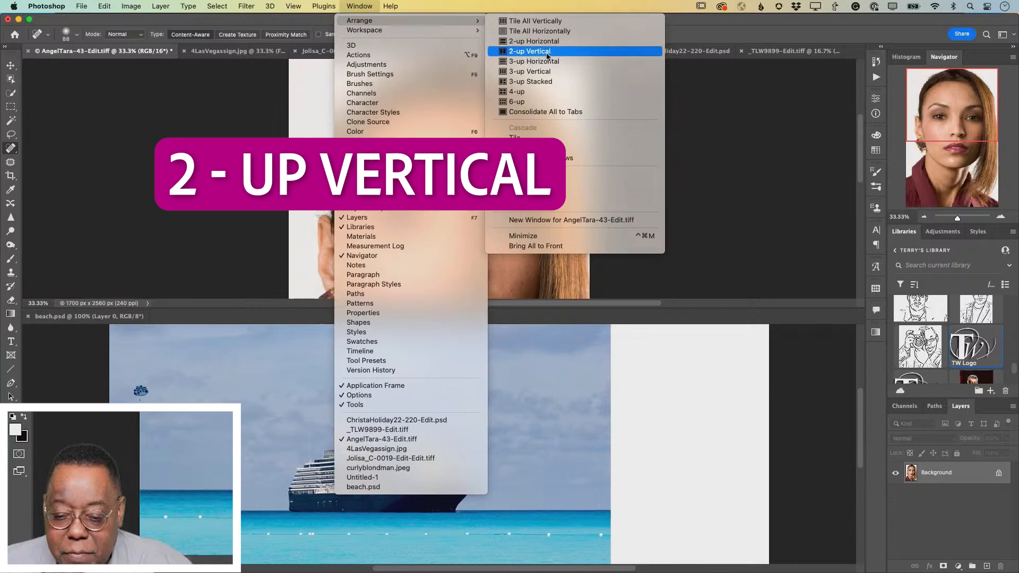
pyautogui.click(526, 52)
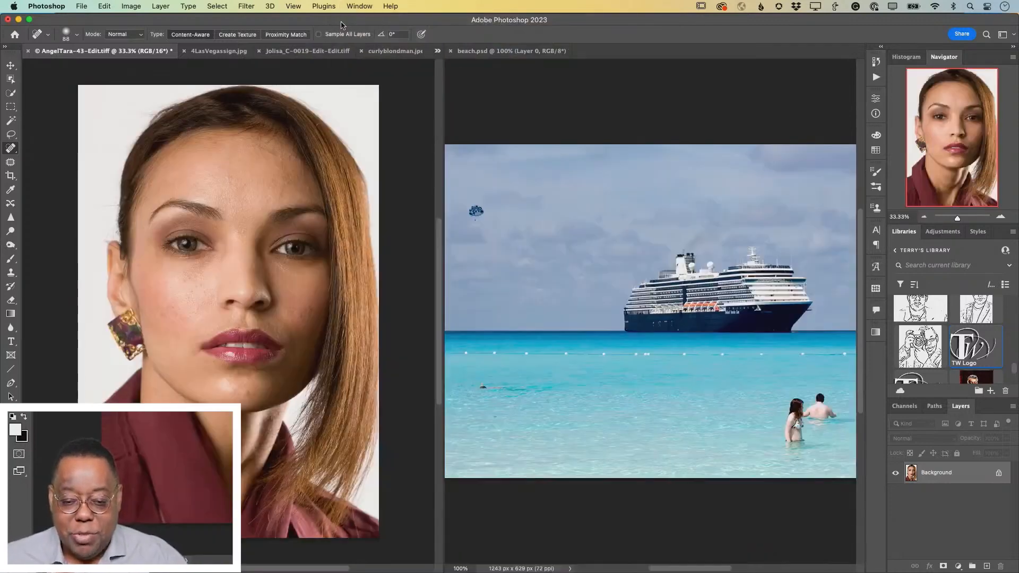
pyautogui.click(360, 7)
pyautogui.moveTo(359, 21)
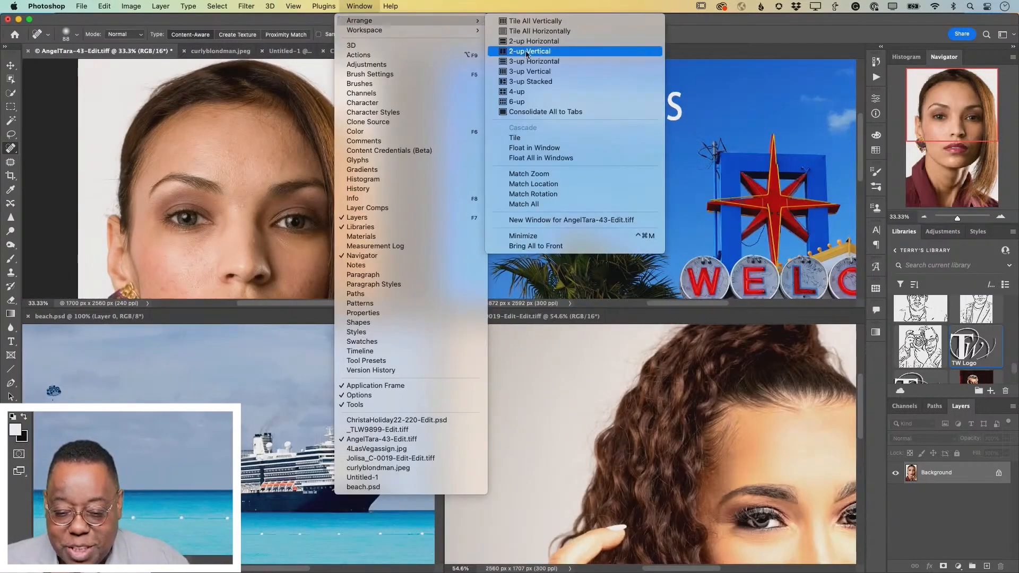
pyautogui.click(558, 205)
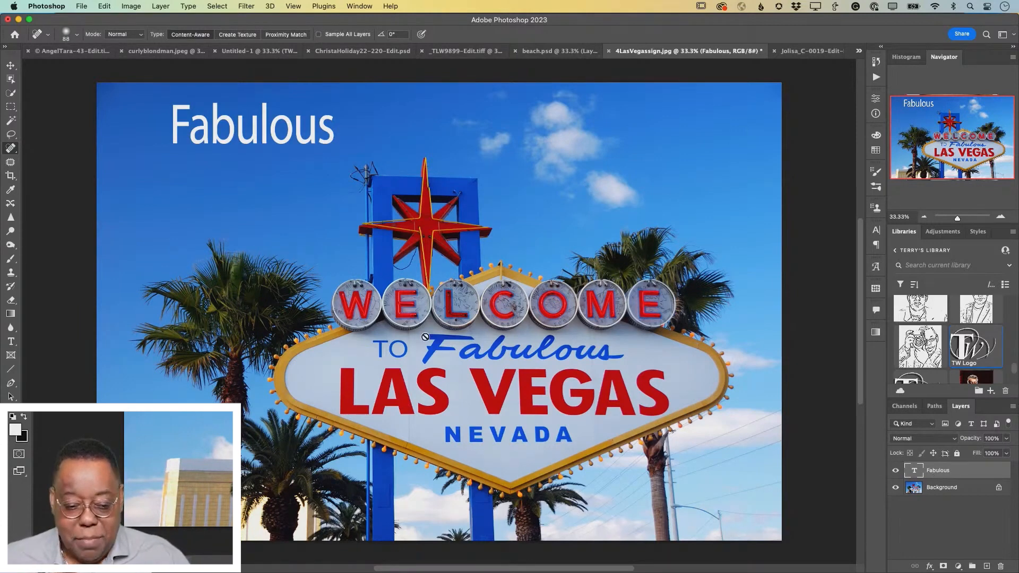
# Draw a Rectangular Marquee selection around the word 'Fabulous' on the sign
pyautogui.click(11, 108)
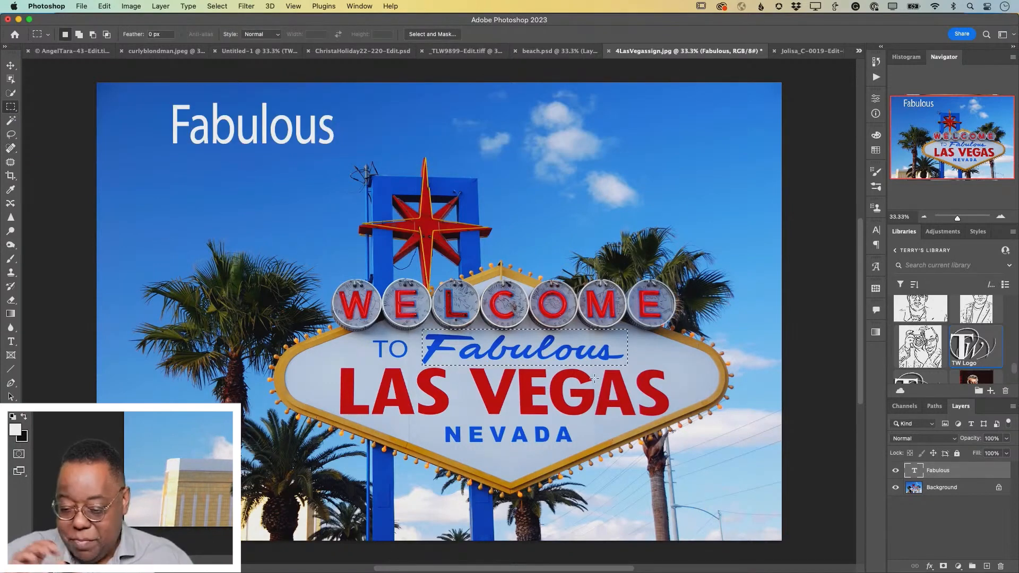
pyautogui.moveTo(422, 328); pyautogui.dragTo(627, 366)
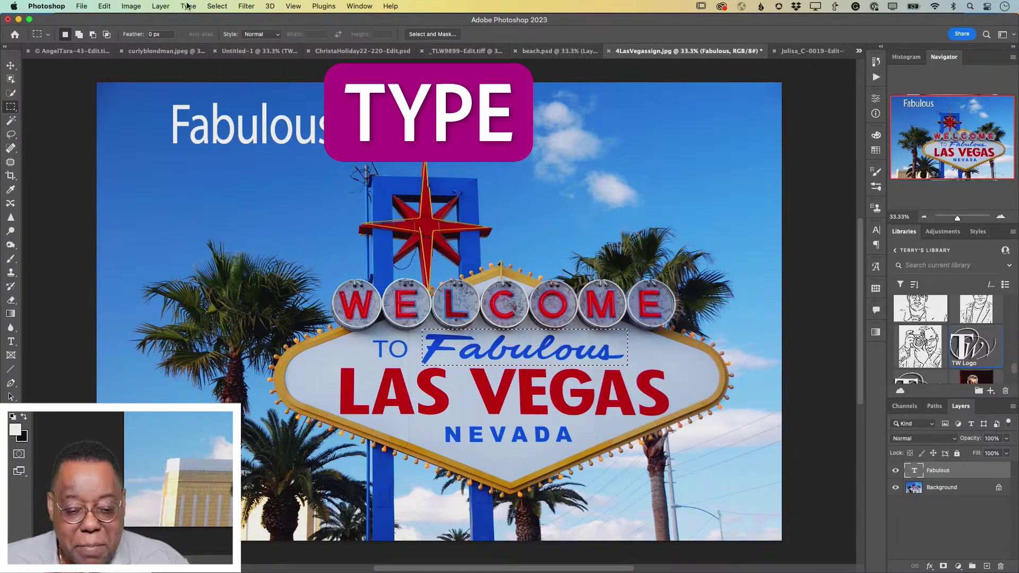
# Run Type > Match Font, try MrsSheppards Pro Regular, then activate Duos Brush Pro Black
pyautogui.click(189, 7)
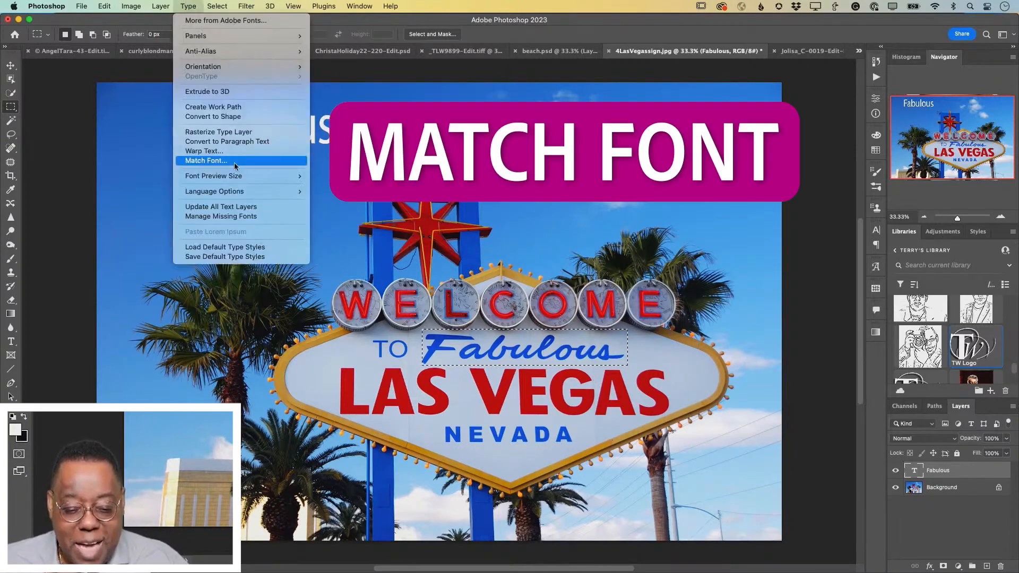
pyautogui.click(206, 161)
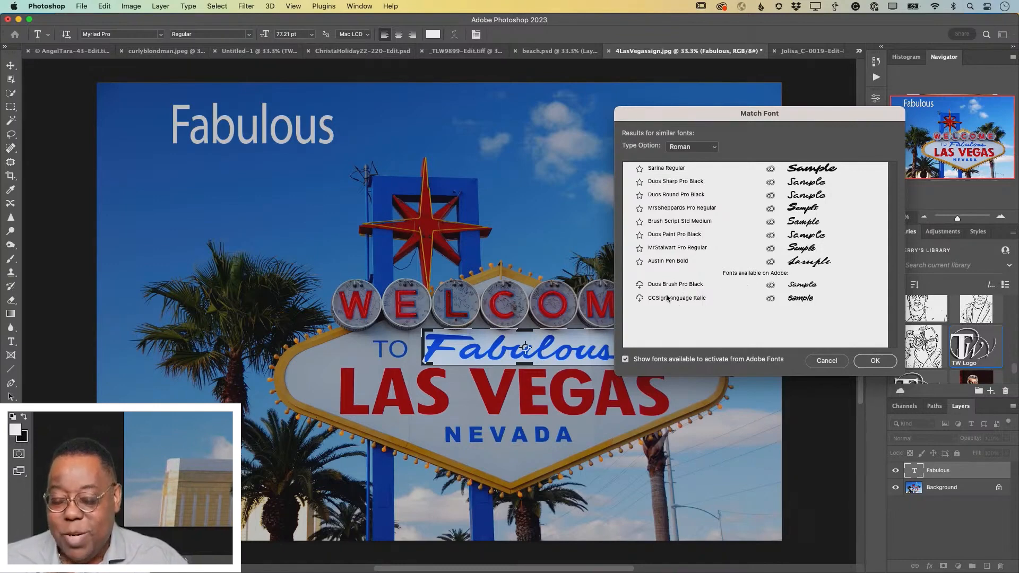
pyautogui.press('Up')
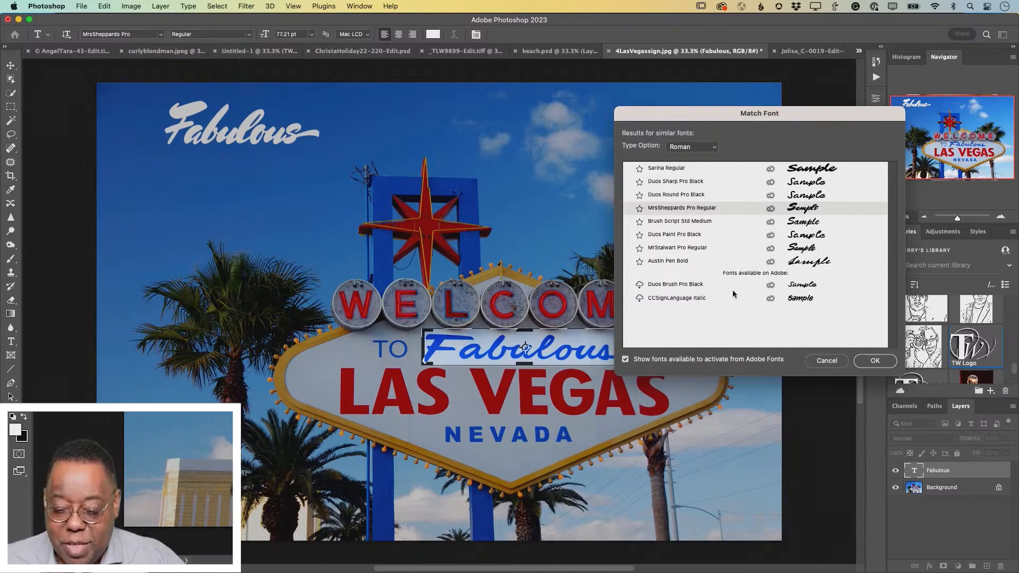
pyautogui.click(639, 286)
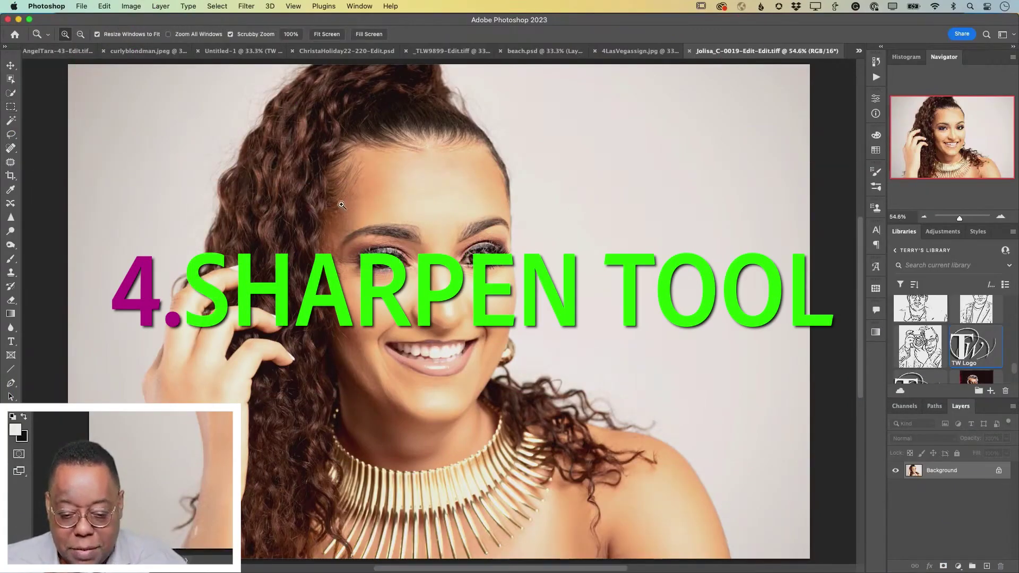
# Zoom on the eyes and sharpen the right eye with Protect Detail turned off
pyautogui.moveTo(342, 205)
pyautogui.mouseDown()
pyautogui.moveTo(721, 304)
pyautogui.moveTo(624, 340)
pyautogui.mouseUp()
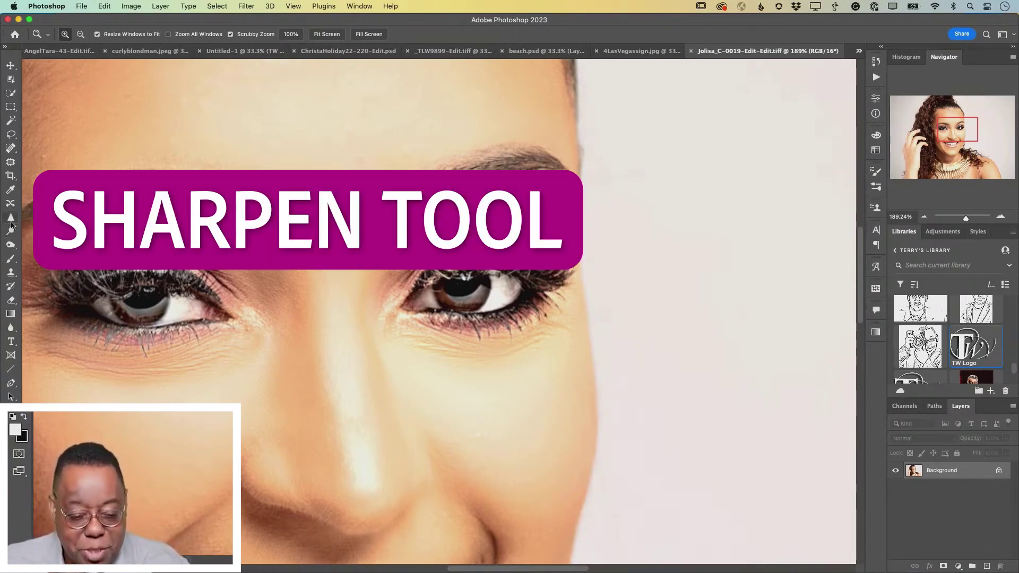
pyautogui.click(11, 226)
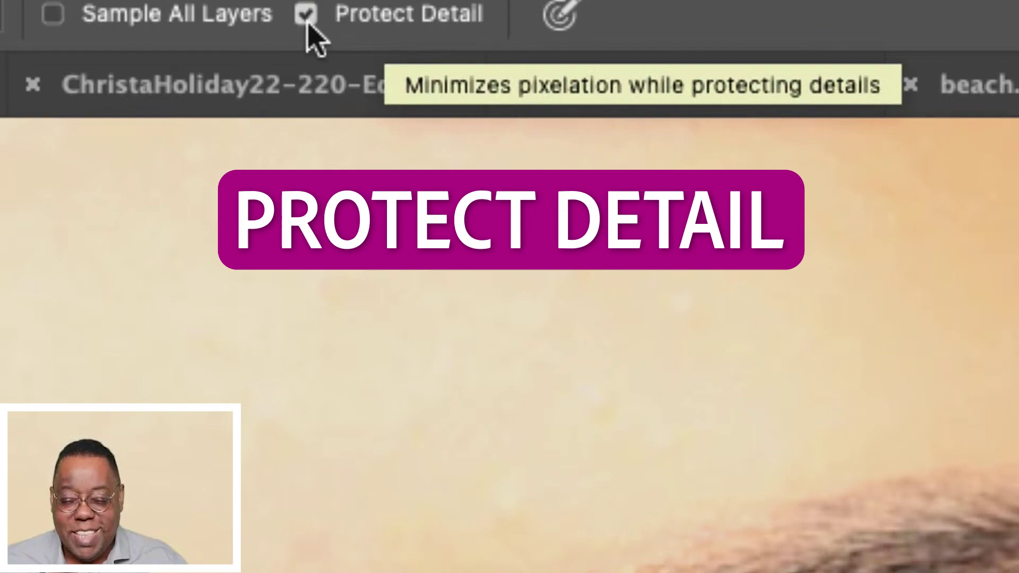
pyautogui.click(306, 14)
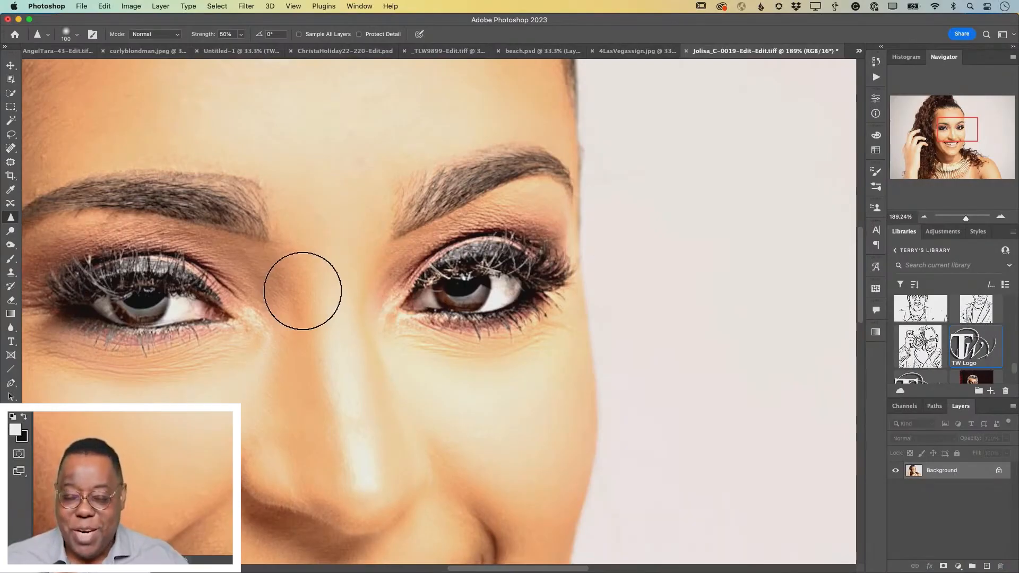
pyautogui.moveTo(414, 295)
pyautogui.mouseDown()
pyautogui.moveTo(494, 270)
pyautogui.moveTo(494, 282)
pyautogui.mouseUp()
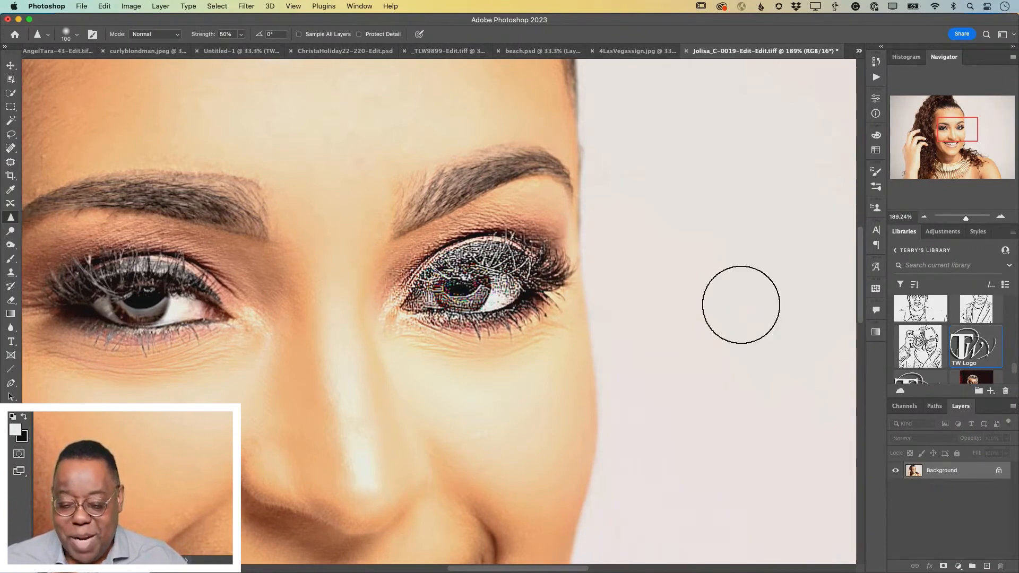
# Undo, resharpen the eye with detail protected, undo again and zoom out to the whole portrait
pyautogui.press('super+z')
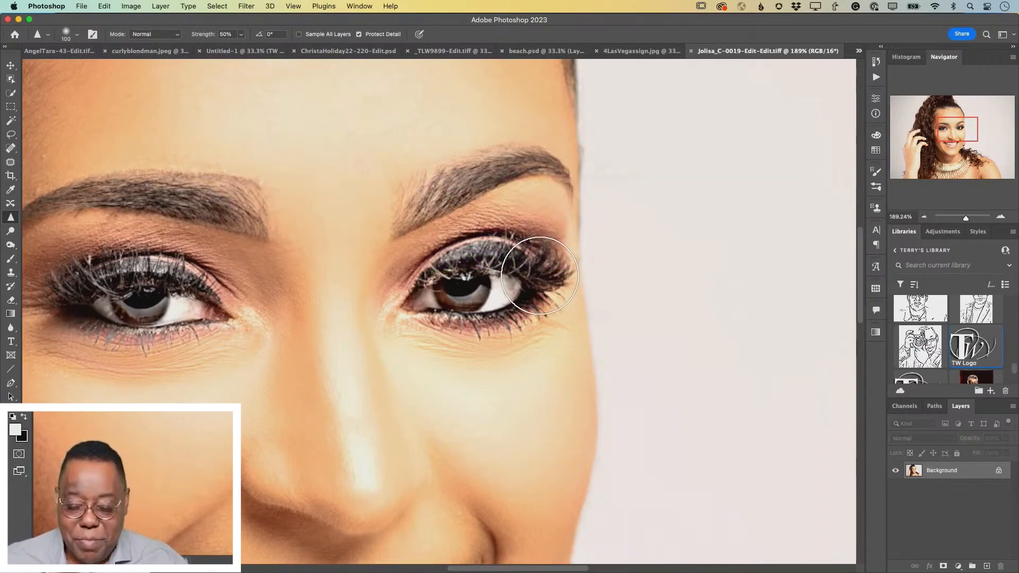
pyautogui.moveTo(540, 274); pyautogui.dragTo(430, 279)
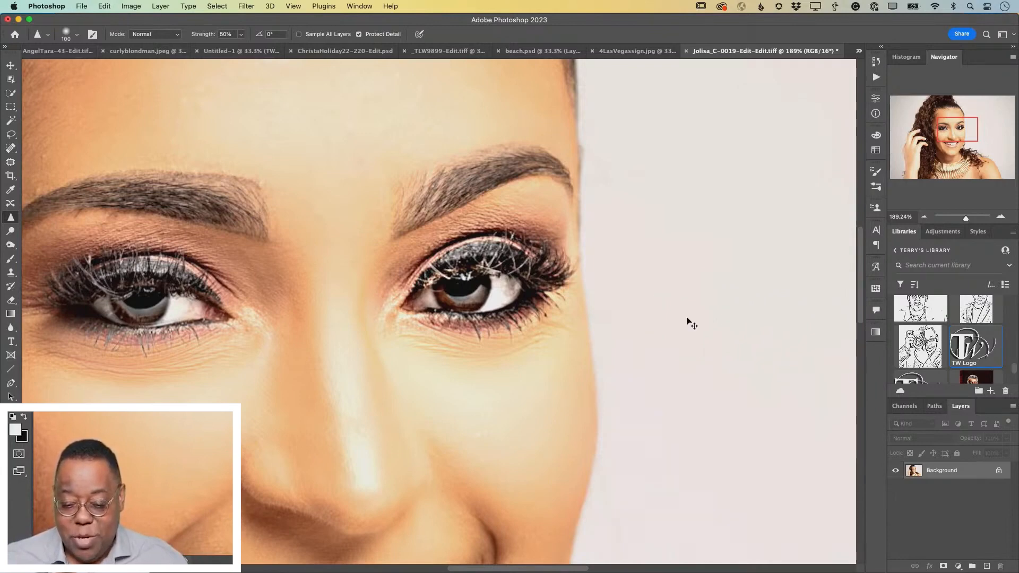
pyautogui.press('super+z')
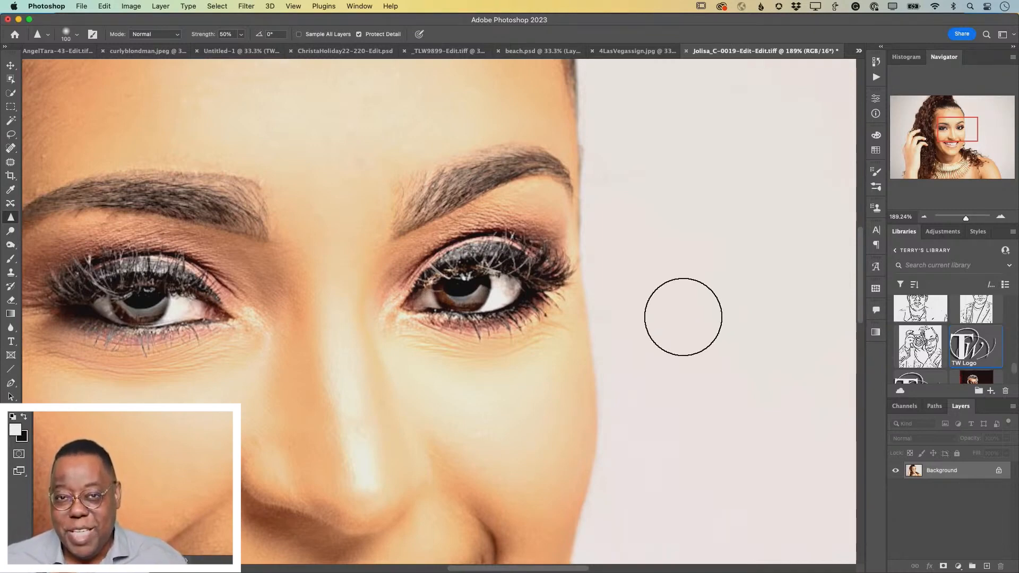
pyautogui.press('super+1')
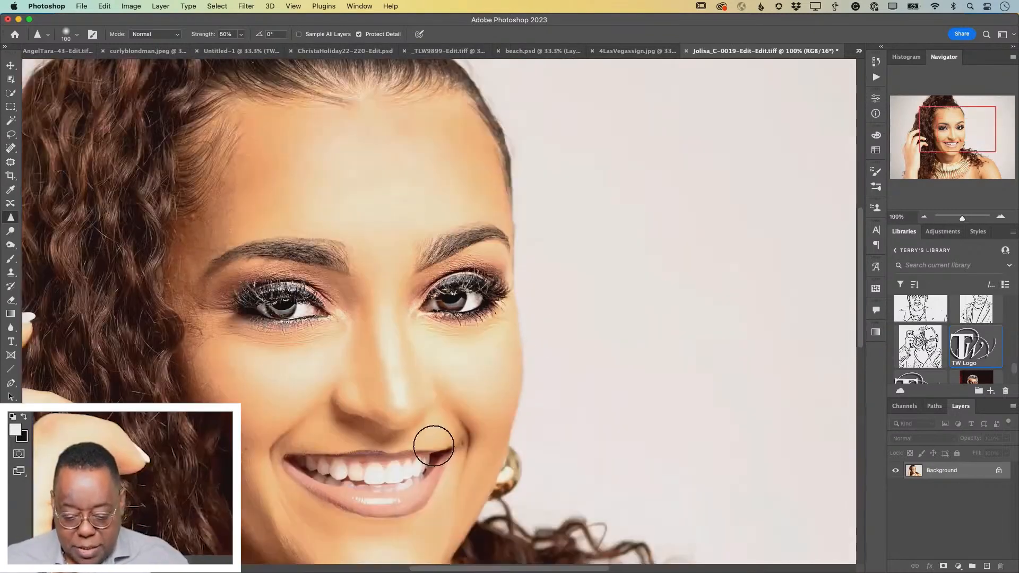
pyautogui.press('super+minus')
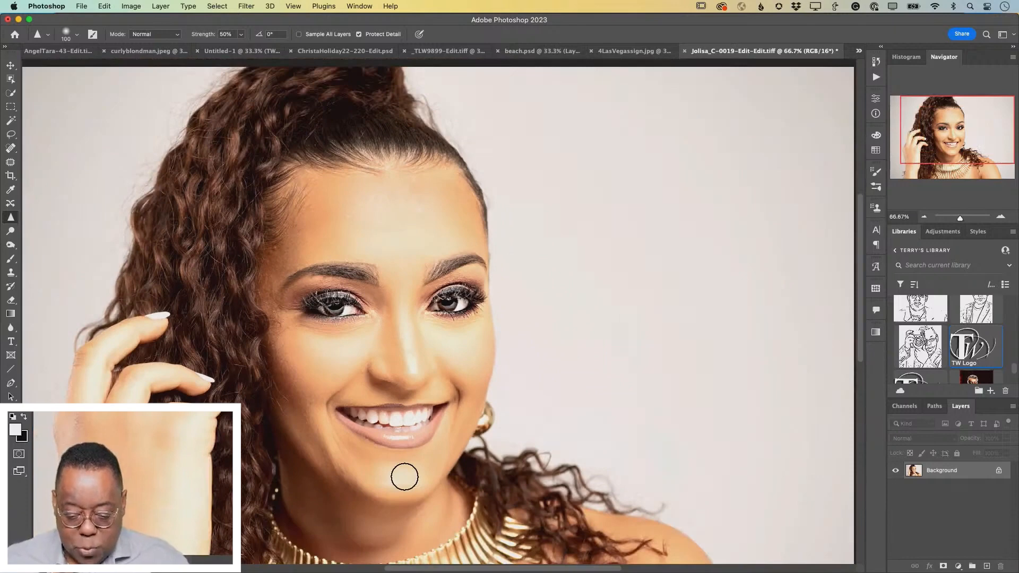
pyautogui.scroll(-5, 430, 486)
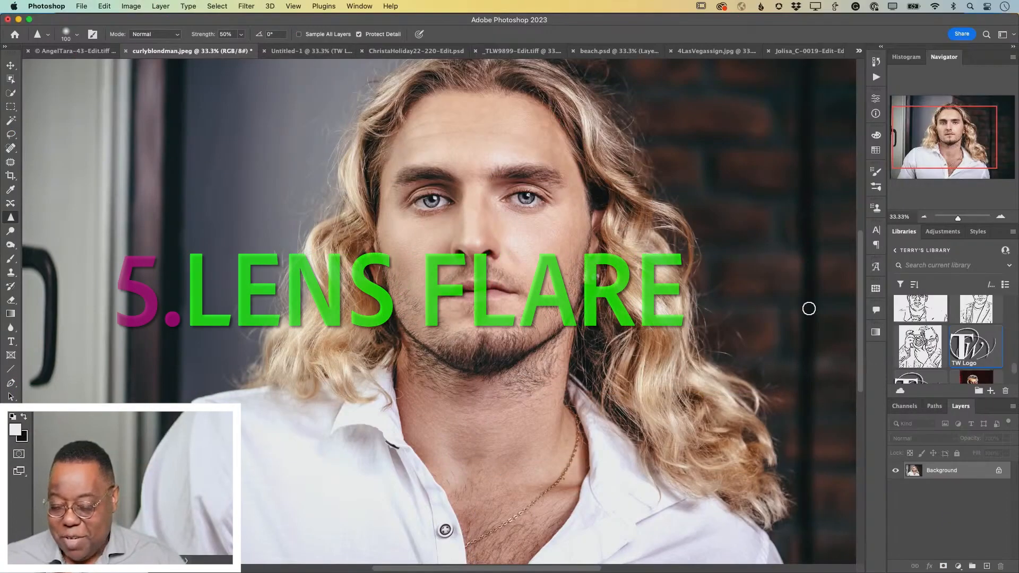
# Add Layer 1, swap colours, fill it with black and toggle its visibility to compare
pyautogui.hotkey('ctrl', 'shift', 'n')
pyautogui.press('x')
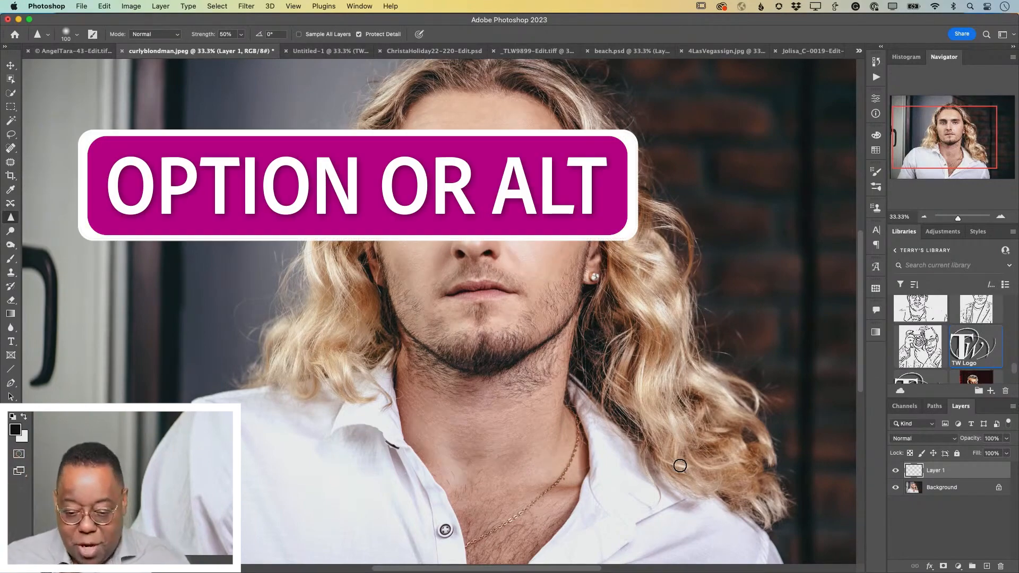
pyautogui.hotkey('alt', 'BackSpace')
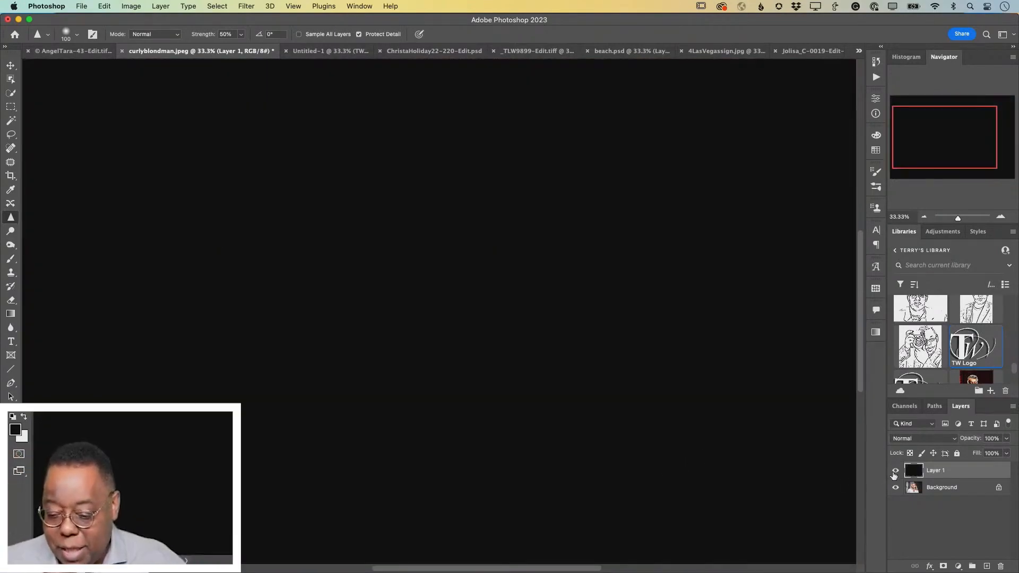
pyautogui.click(895, 471)
pyautogui.click(894, 471)
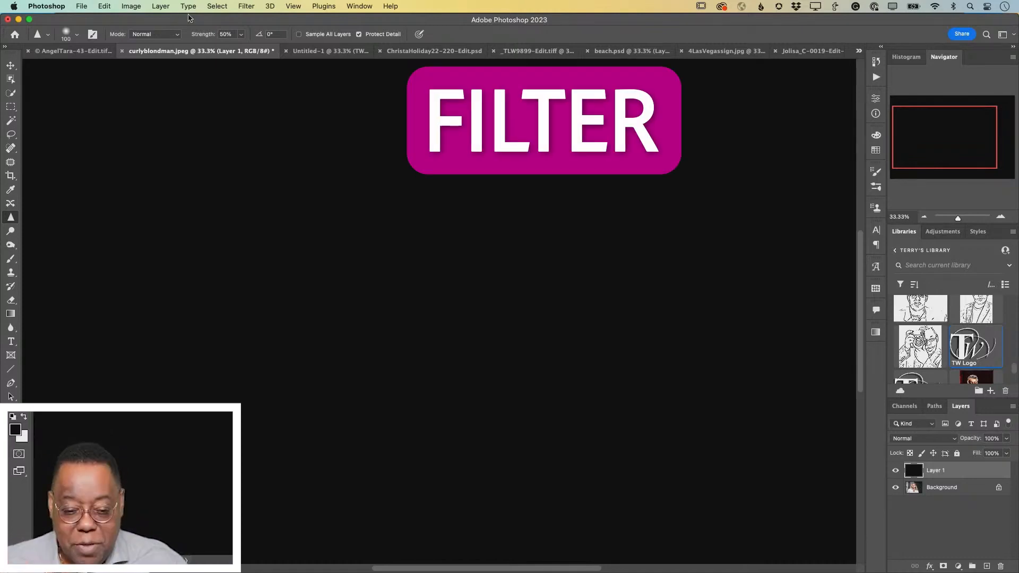
# In Filter > Render > Lens Flare, try 105mm Prime and Movie Prime, settle on 50-300mm Zoom
pyautogui.click(246, 7)
pyautogui.moveTo(255, 191)
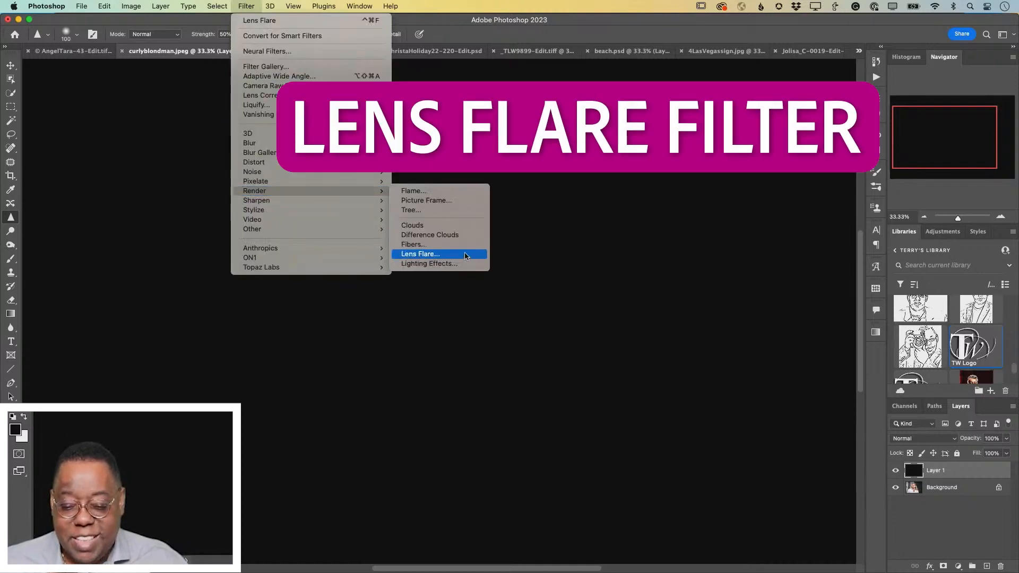
pyautogui.click(466, 256)
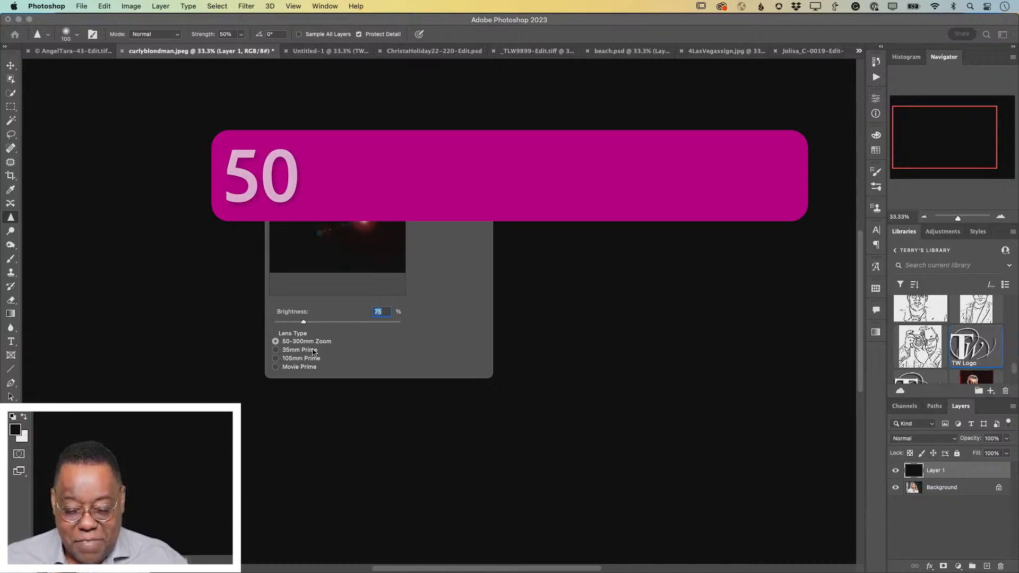
pyautogui.click(275, 349)
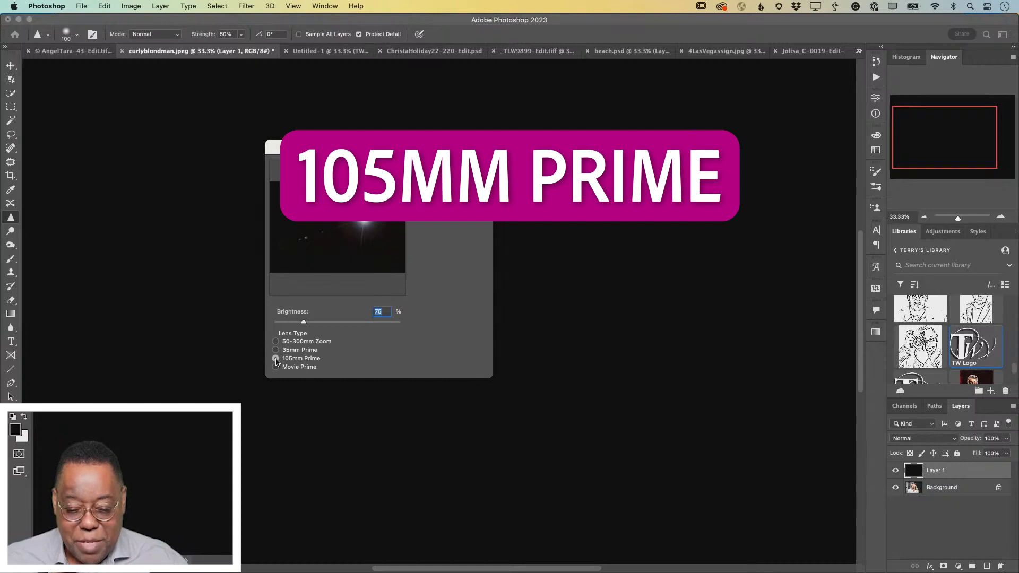
pyautogui.click(275, 366)
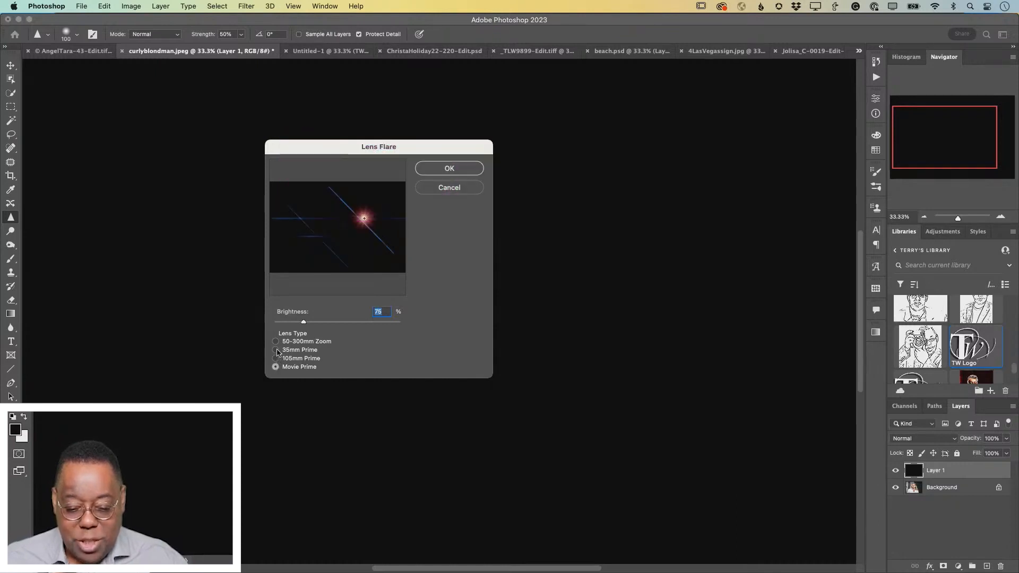
pyautogui.click(276, 341)
# Reposition the flare centre, set brightness to about 78% and apply it to the black layer
pyautogui.moveTo(364, 220)
pyautogui.mouseDown()
pyautogui.moveTo(312, 232)
pyautogui.moveTo(362, 217)
pyautogui.mouseUp()
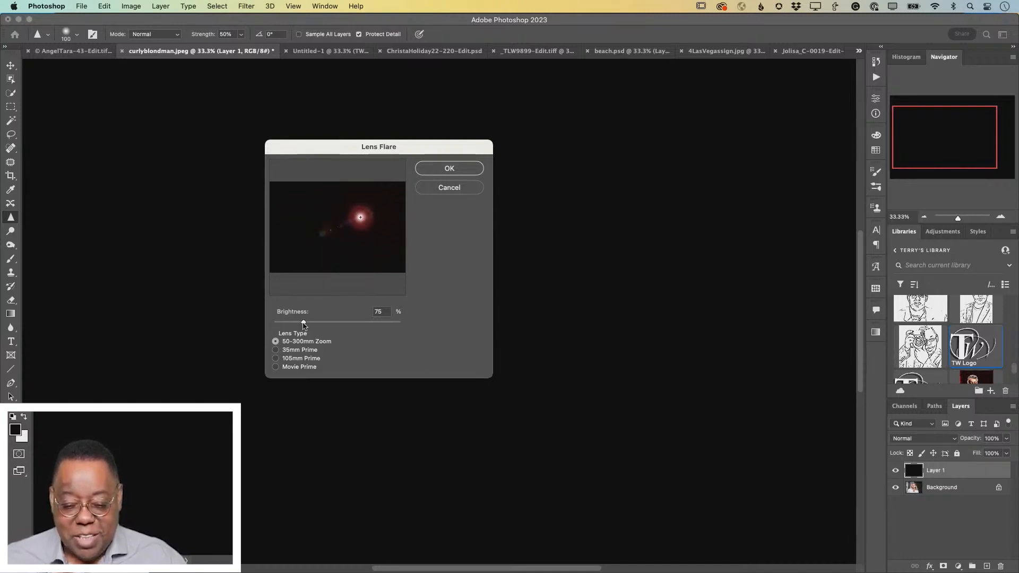
pyautogui.moveTo(303, 322)
pyautogui.mouseDown()
pyautogui.moveTo(375, 322)
pyautogui.moveTo(304, 322)
pyautogui.mouseUp()
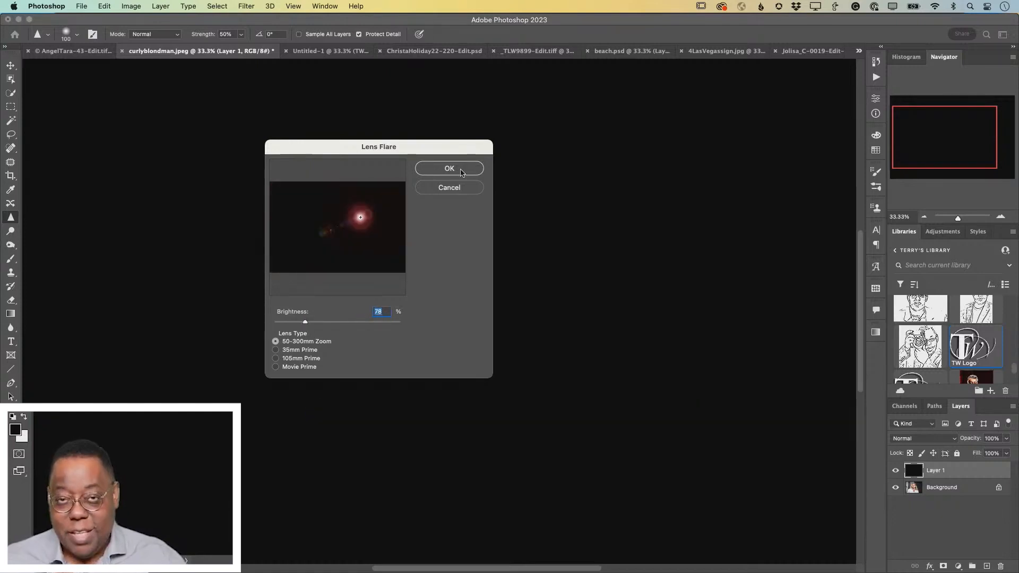
pyautogui.click(460, 170)
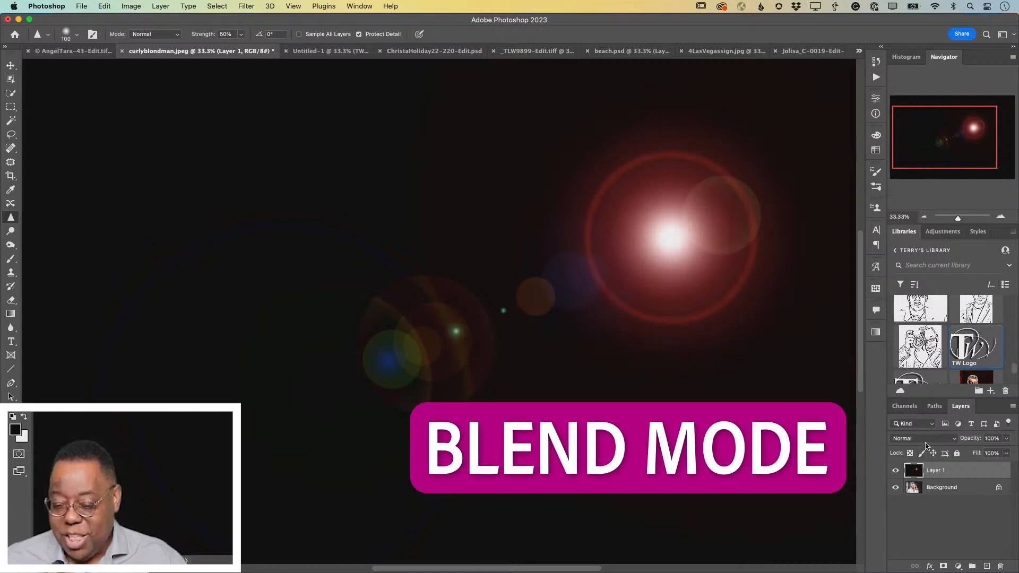
# Set the flare layer's blend mode to Screen so it glows over the hair
pyautogui.click(928, 439)
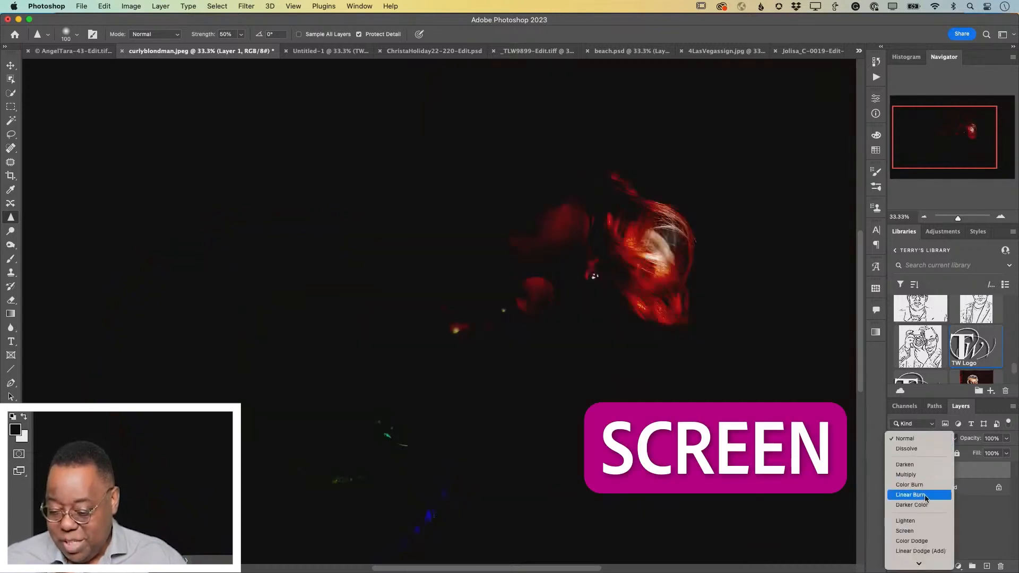
pyautogui.click(905, 530)
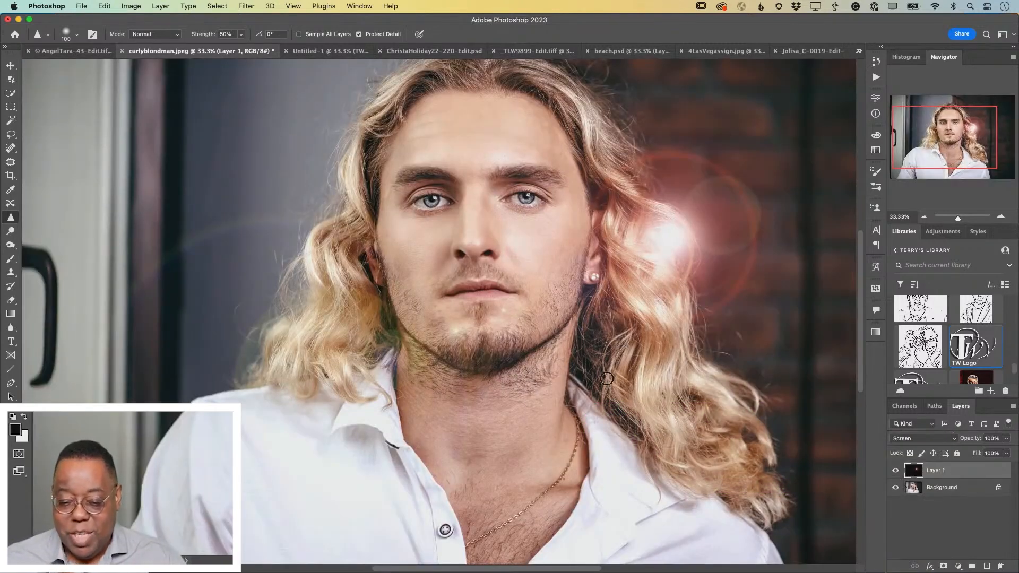